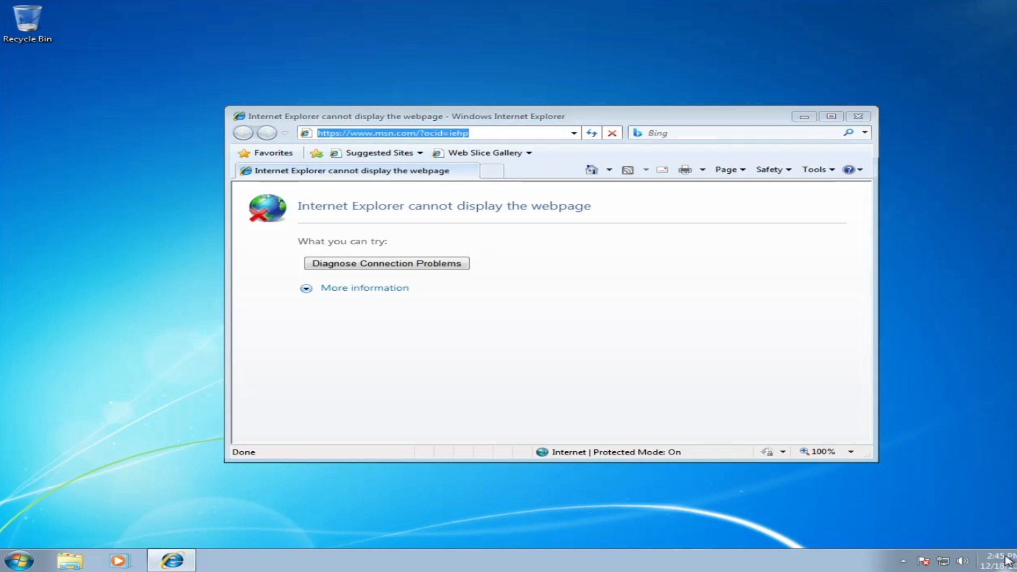
# Review the system date and time from the taskbar clock and accept Monday, December 18, 2023 unchanged.
pyautogui.click(1006, 560)
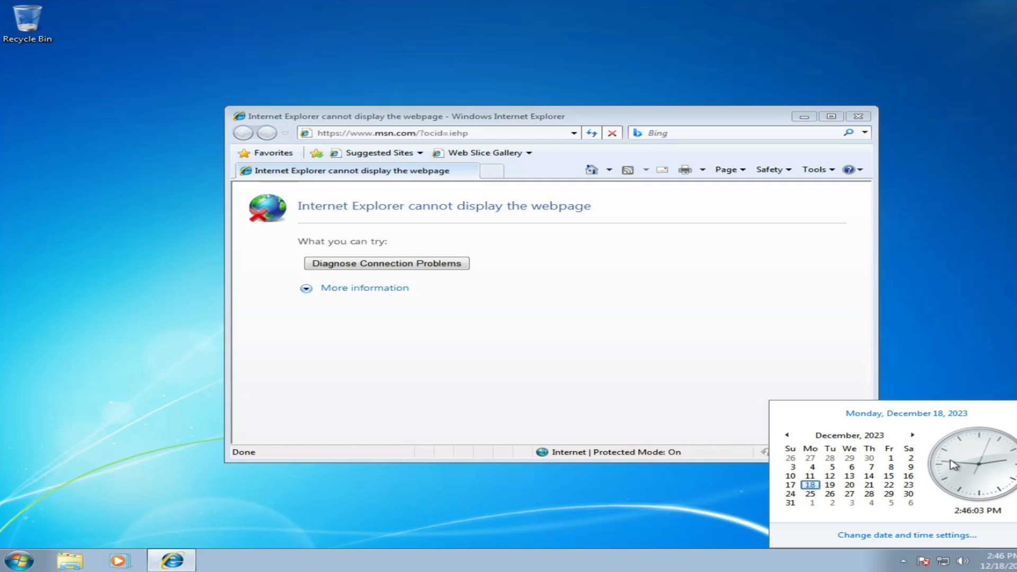
pyautogui.click(908, 539)
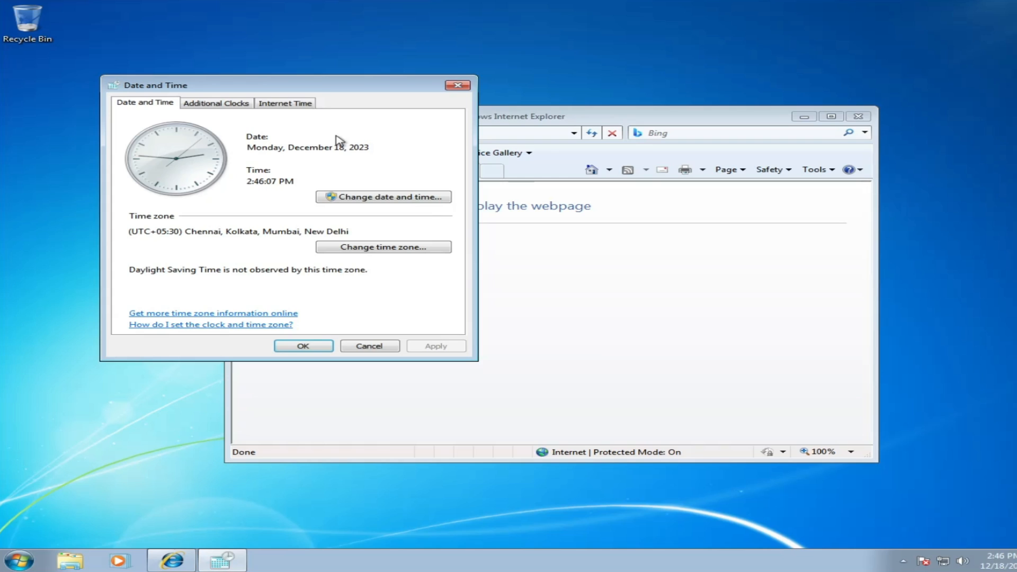
pyautogui.moveTo(318, 89); pyautogui.dragTo(484, 125)
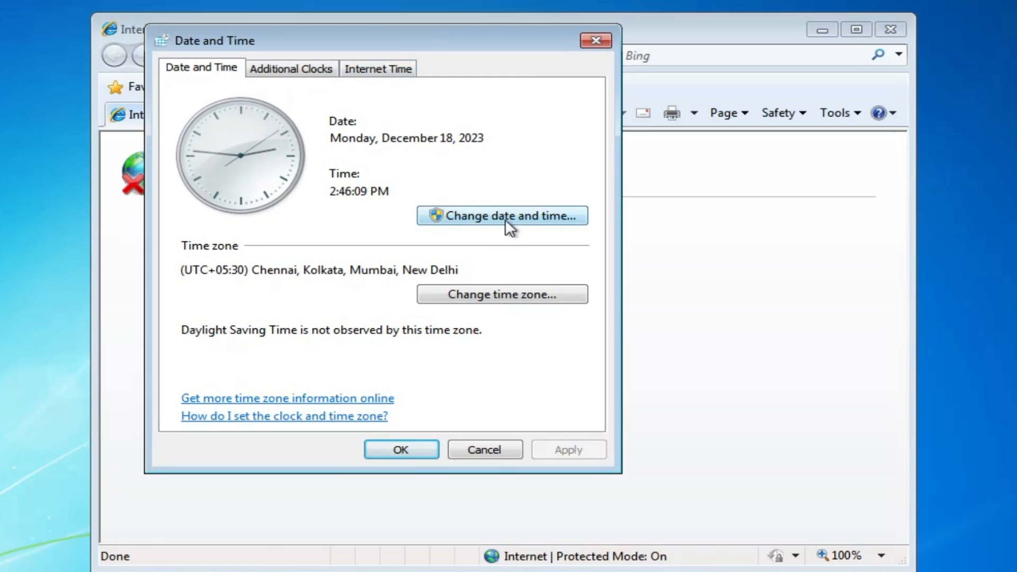
pyautogui.click(509, 225)
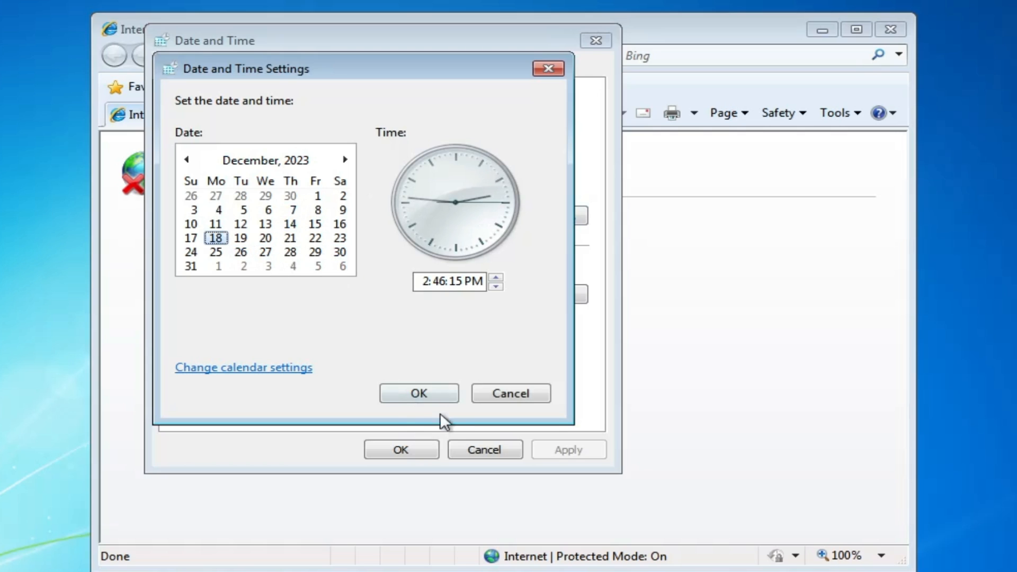
pyautogui.click(437, 395)
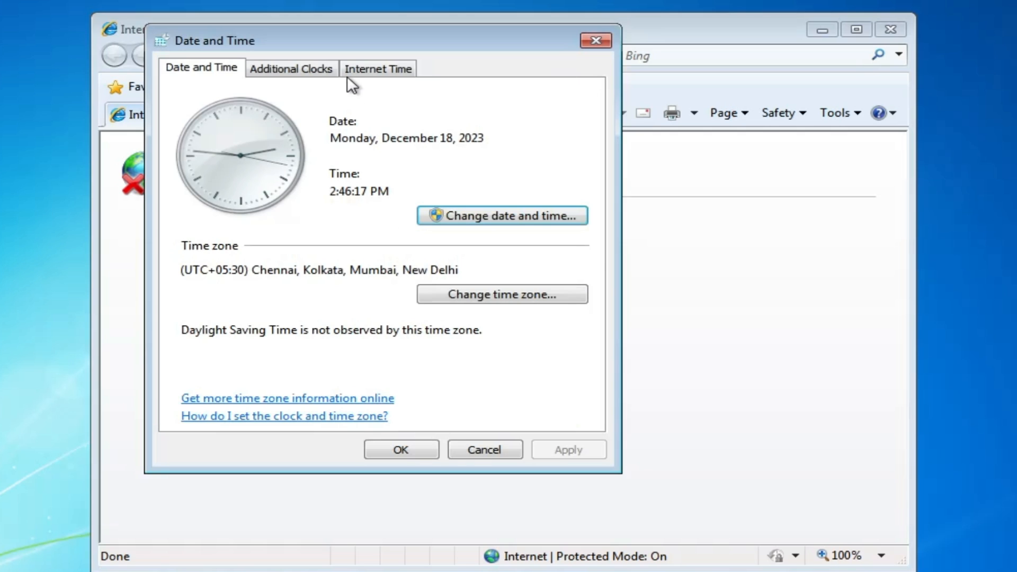
# Synchronise the clock now with time.windows.com under Internet Time and close Date and Time.
pyautogui.click(383, 69)
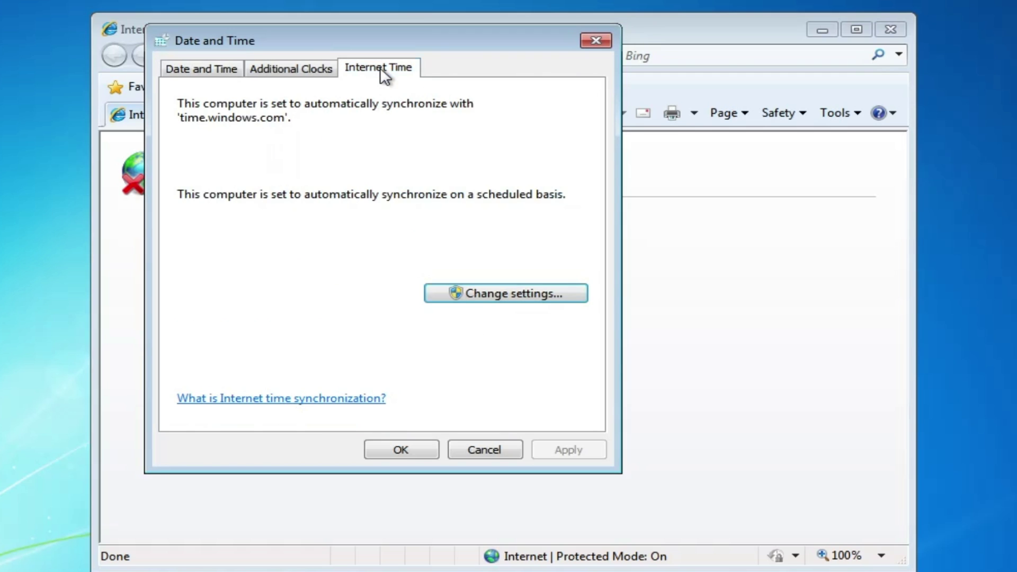
pyautogui.click(504, 295)
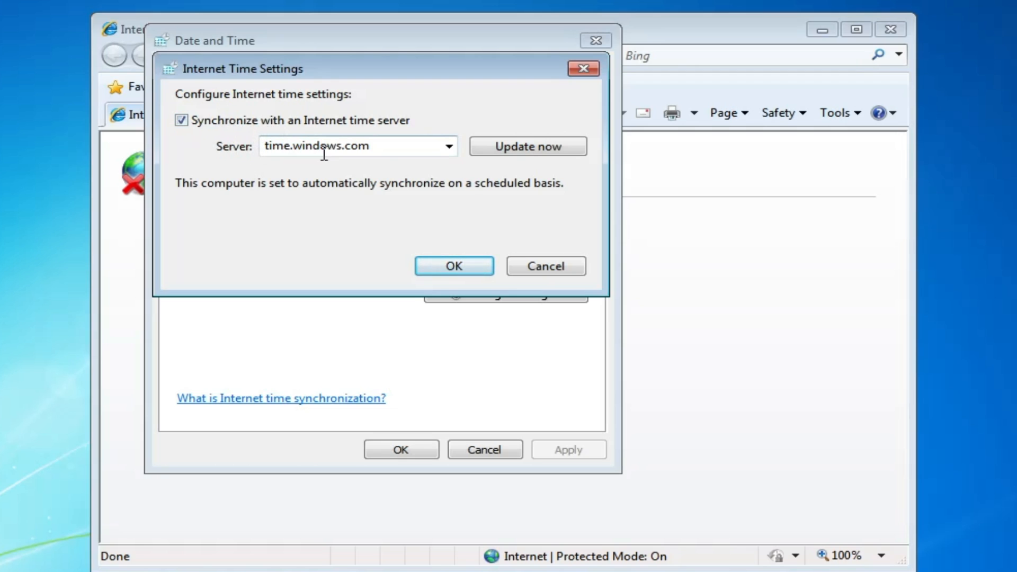
pyautogui.click(402, 146)
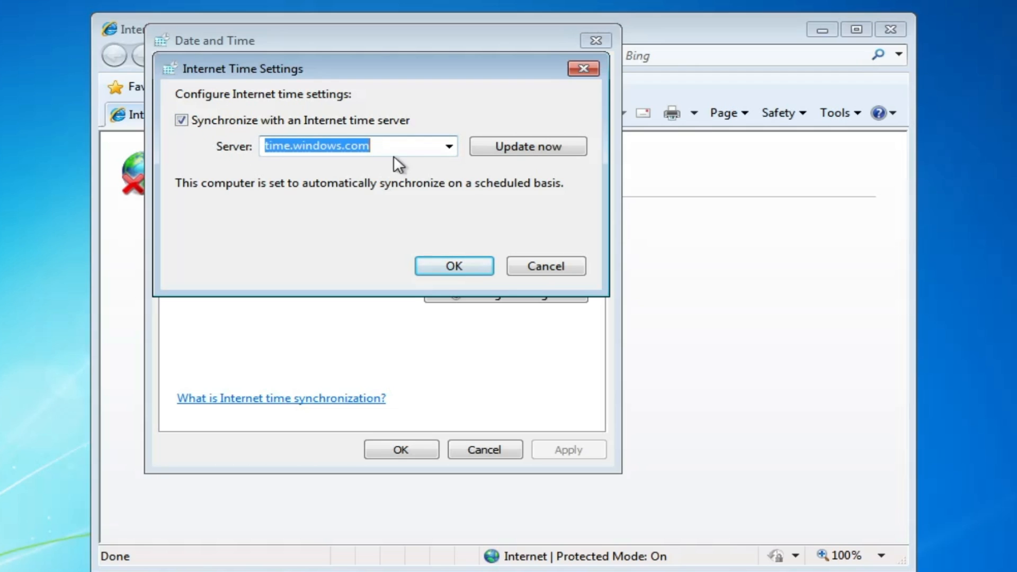
pyautogui.click(449, 146)
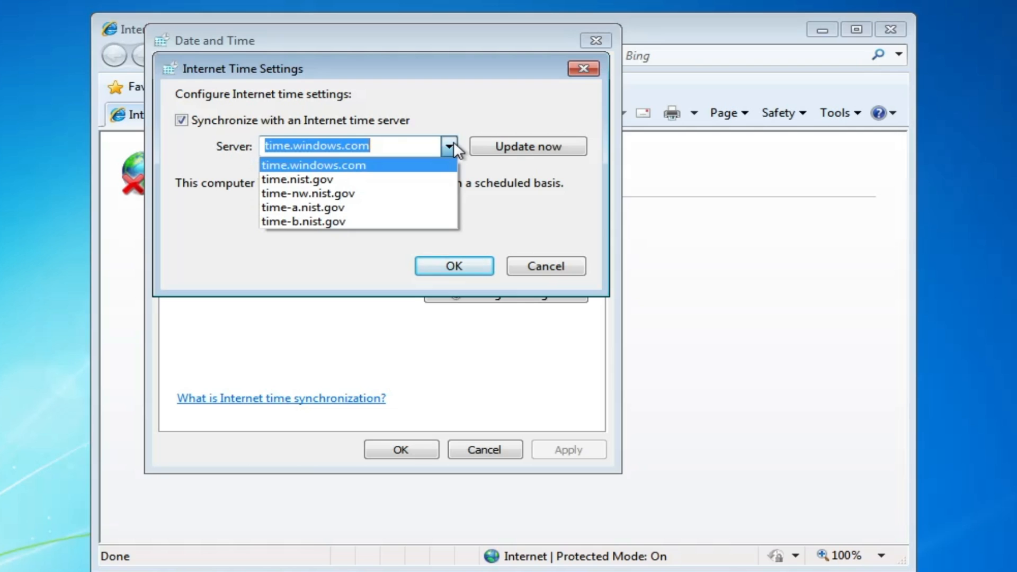
pyautogui.click(449, 146)
pyautogui.click(510, 146)
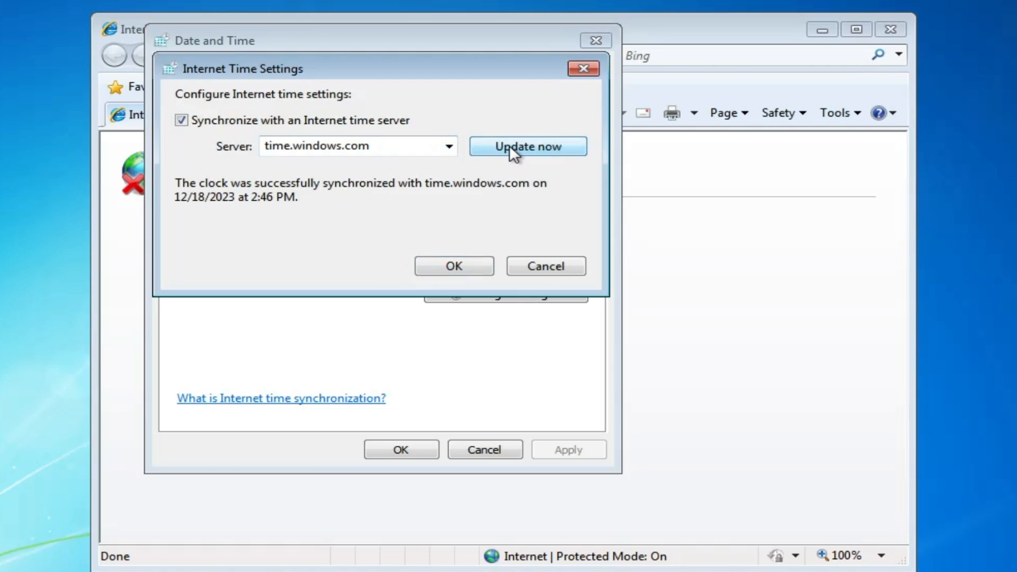
pyautogui.click(453, 265)
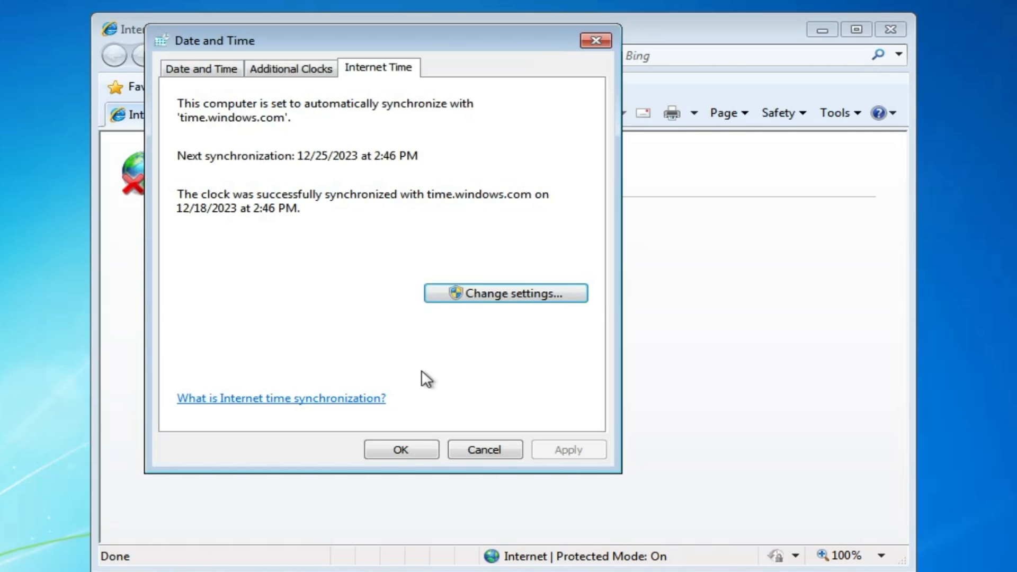
pyautogui.click(410, 444)
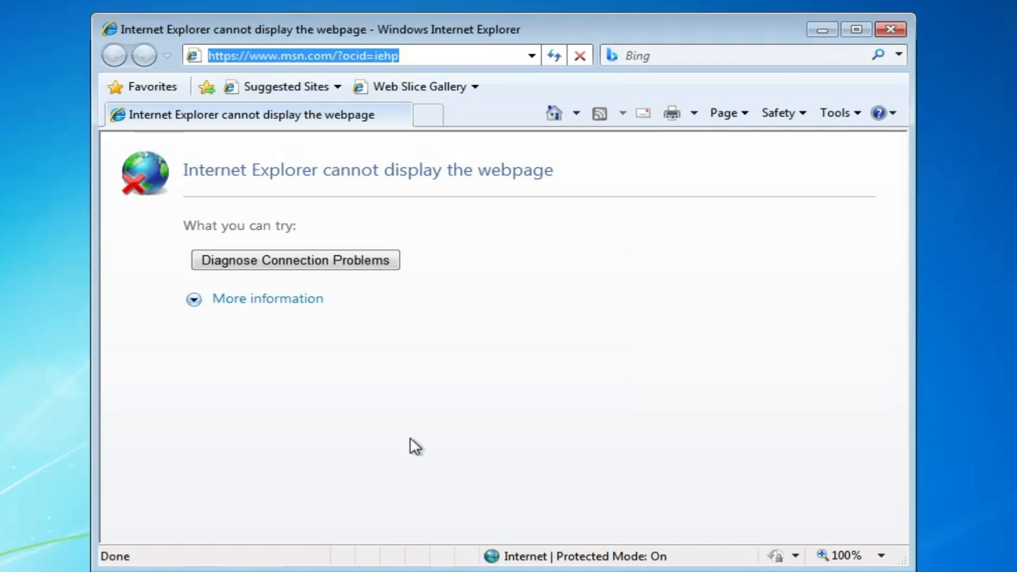
# Delete browsing history from Internet Options, including temporary files, cookies, history and InPrivate Filtering data.
pyautogui.click(859, 113)
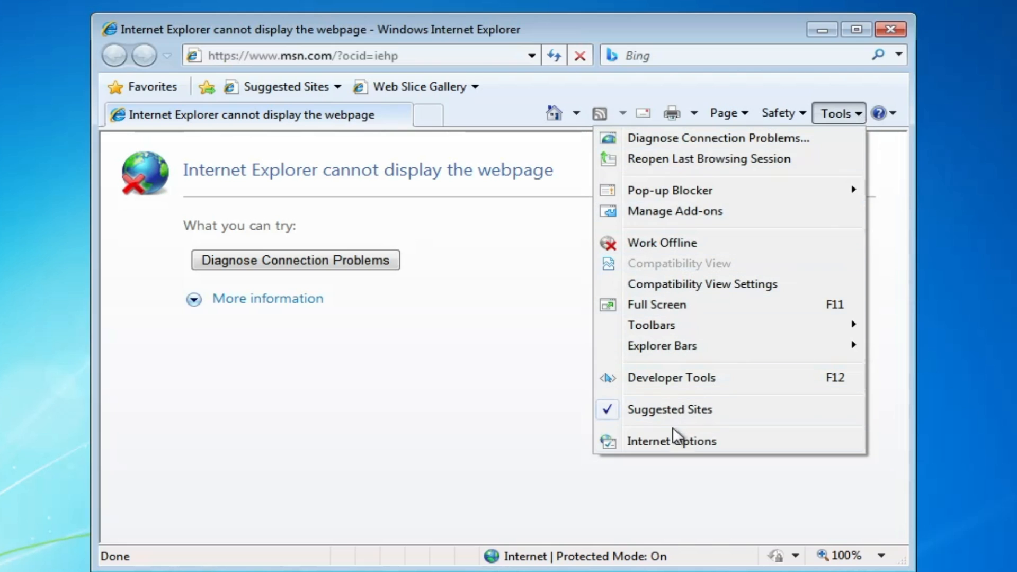
pyautogui.click(674, 438)
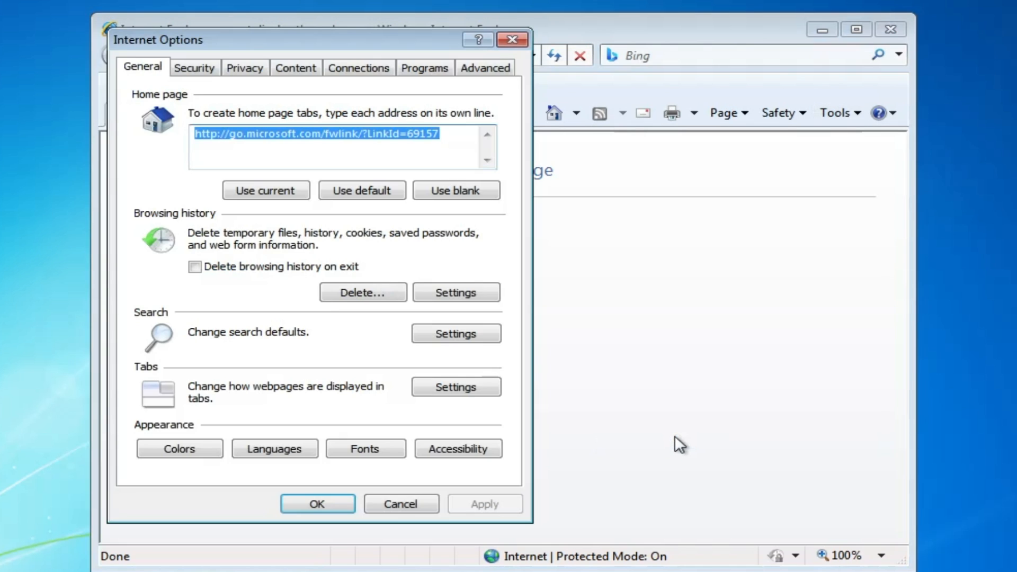
pyautogui.moveTo(356, 40); pyautogui.dragTo(456, 39)
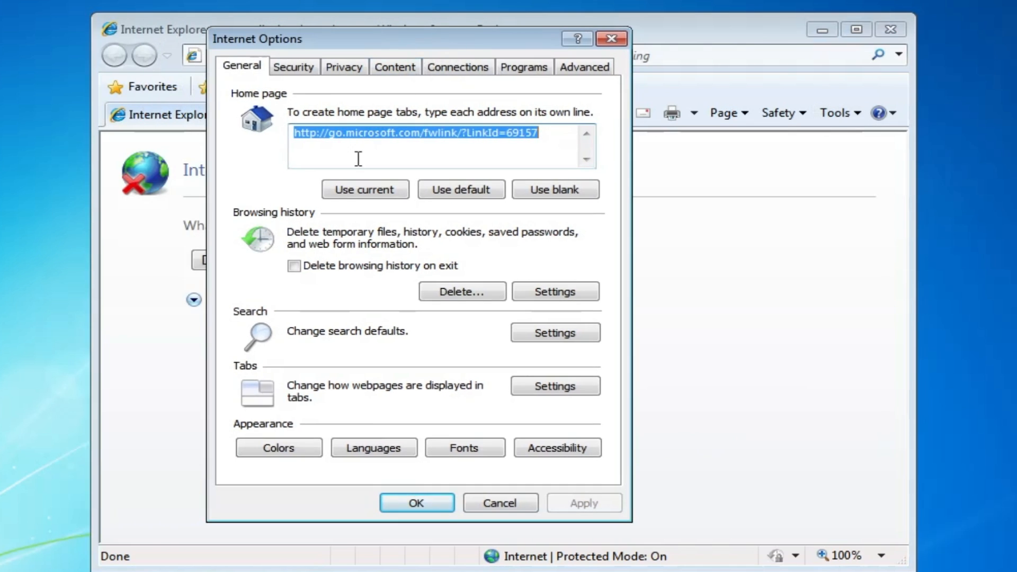
pyautogui.click(472, 290)
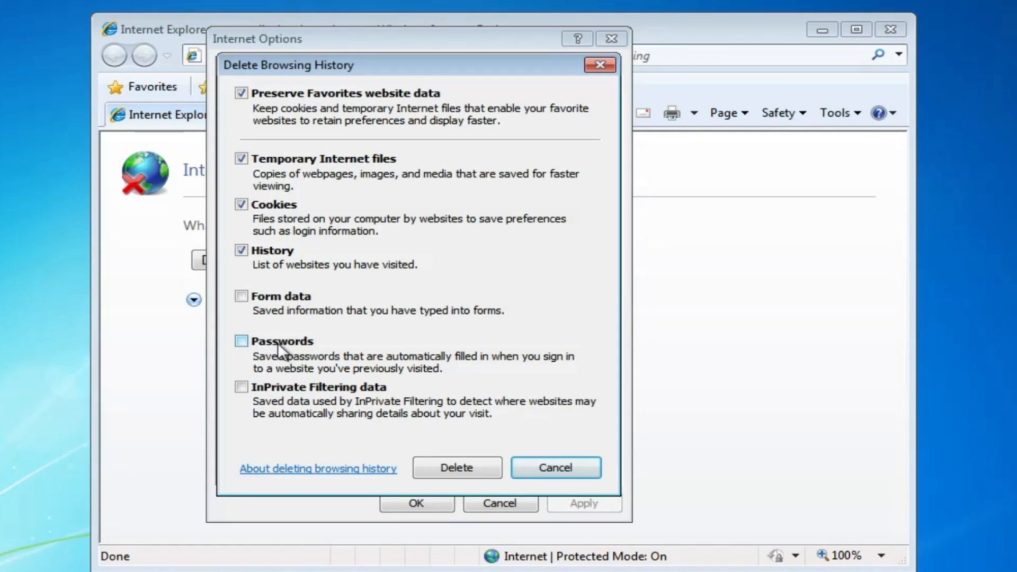
pyautogui.click(241, 386)
pyautogui.click(449, 466)
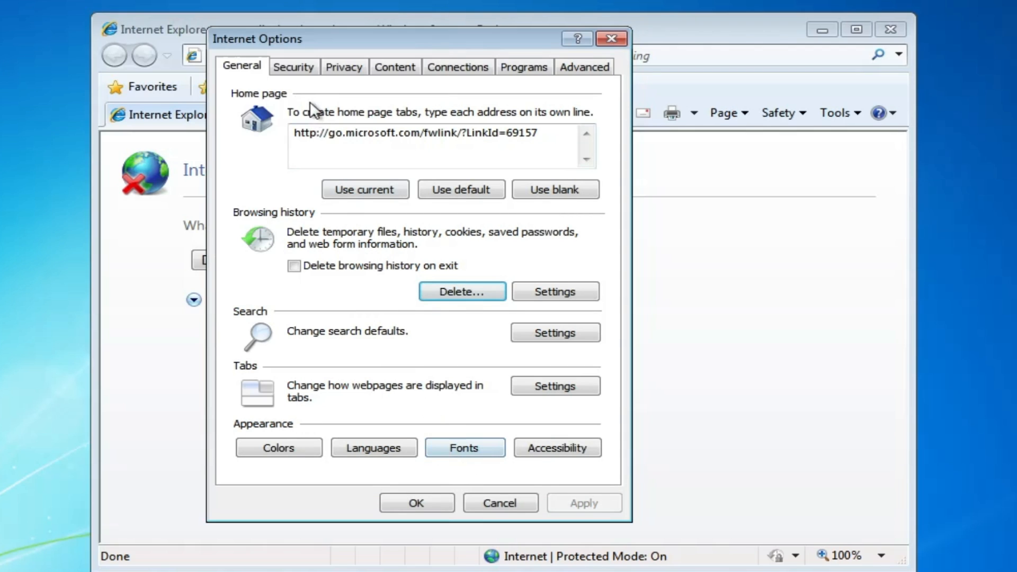
# Review the Security tab, clear the SSL certificate cache on Content, and move to Connections.
pyautogui.click(301, 67)
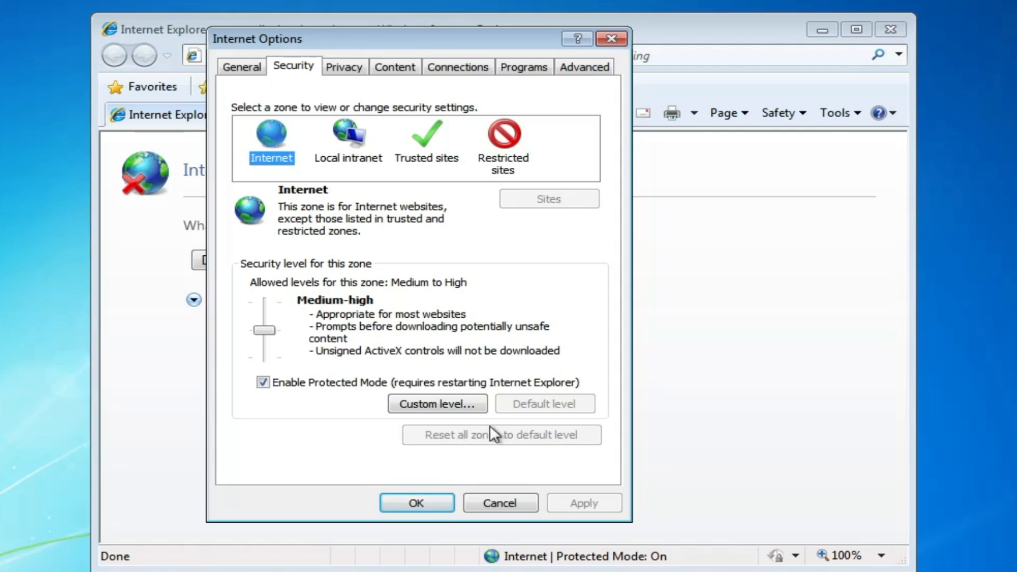
pyautogui.click(396, 70)
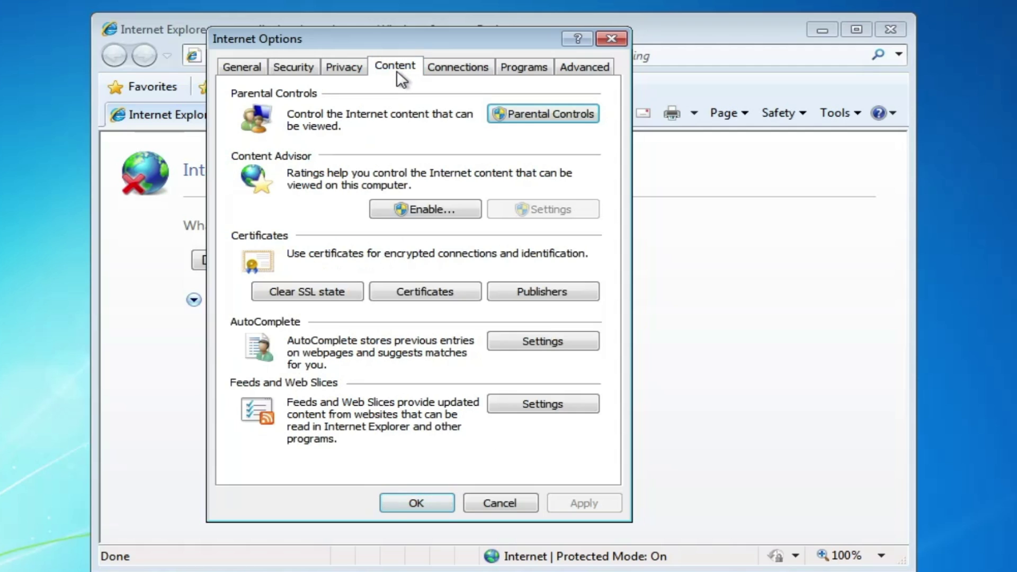
pyautogui.click(327, 289)
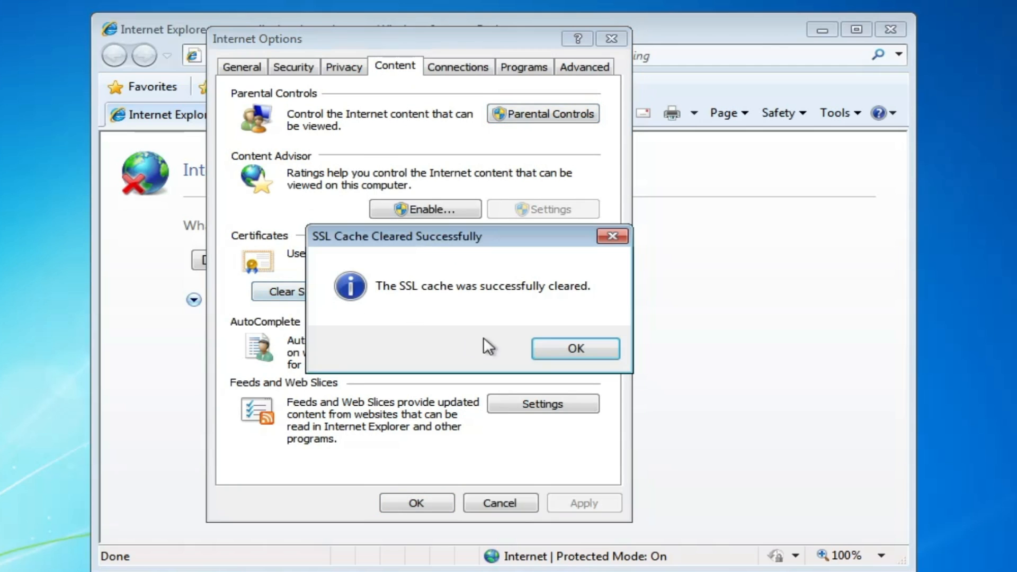
pyautogui.click(575, 348)
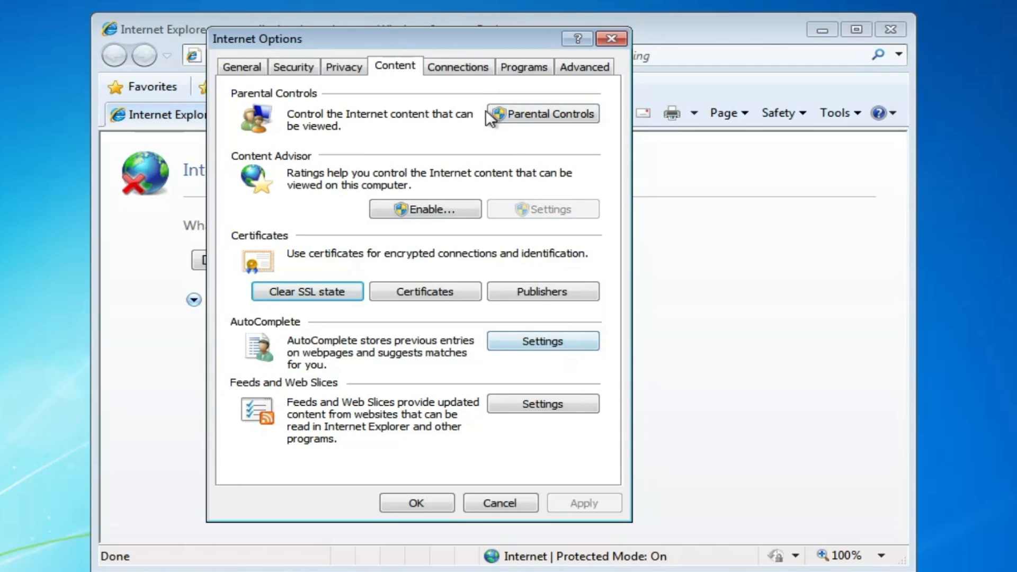
pyautogui.click(458, 67)
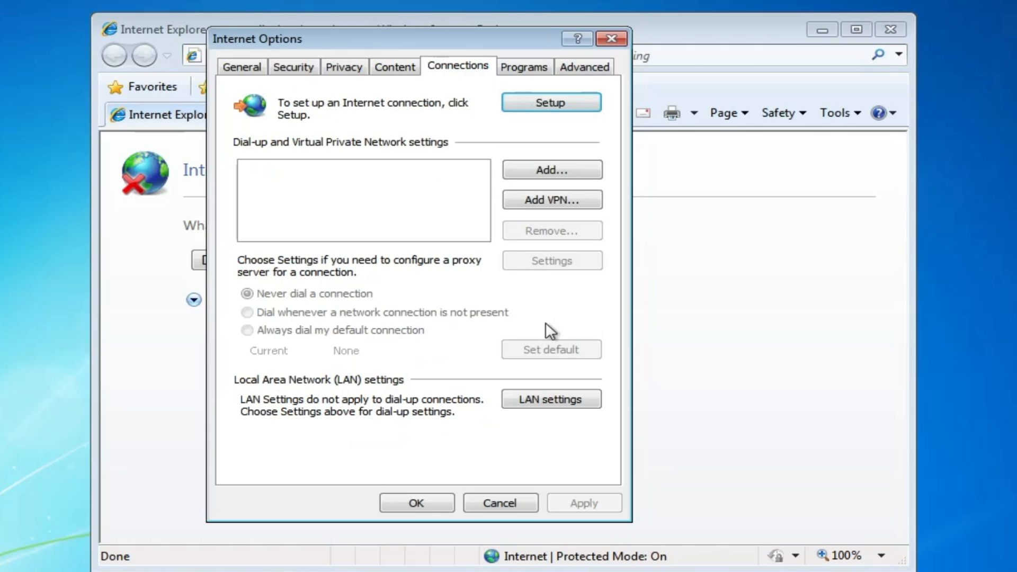
# Leave 'Use a proxy server' off in LAN Settings, accept them, and show the Advanced settings.
pyautogui.click(550, 399)
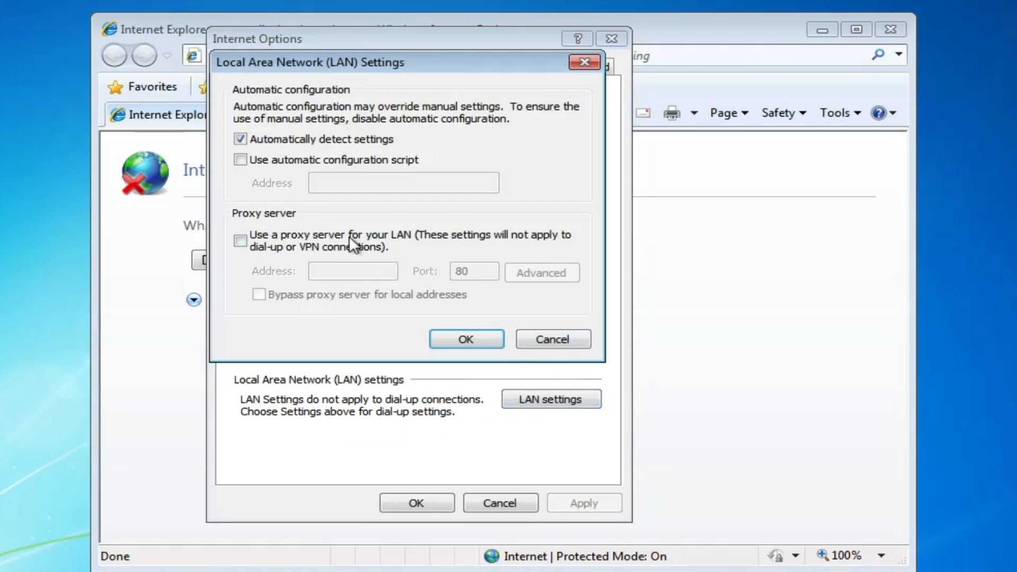
pyautogui.click(241, 238)
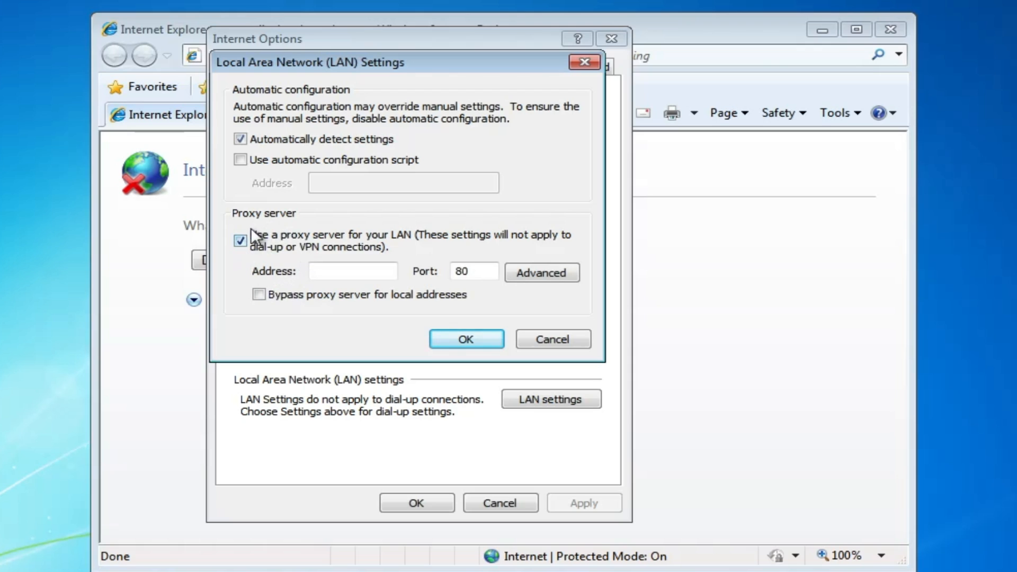
pyautogui.click(240, 240)
pyautogui.click(466, 340)
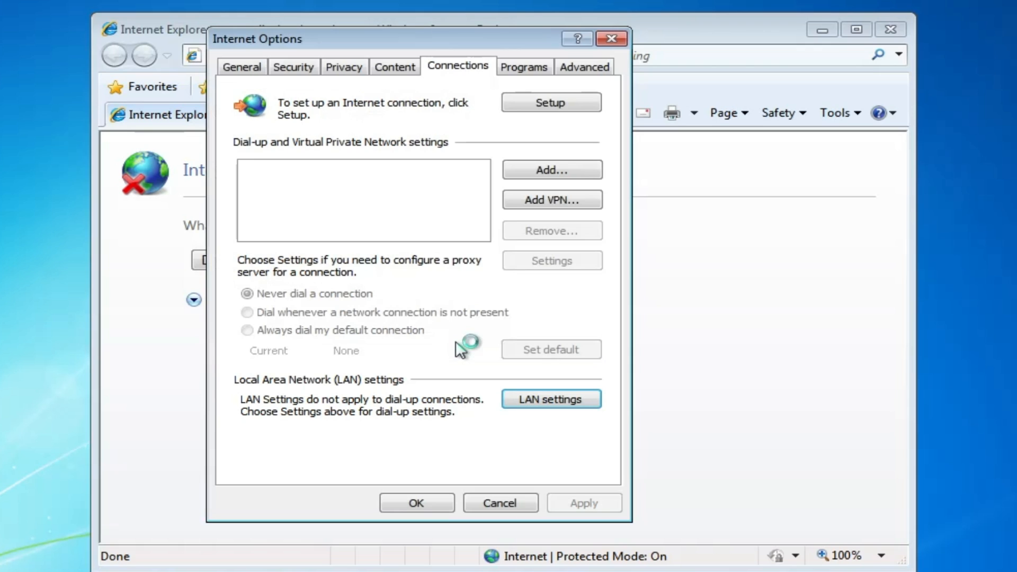
pyautogui.click(593, 70)
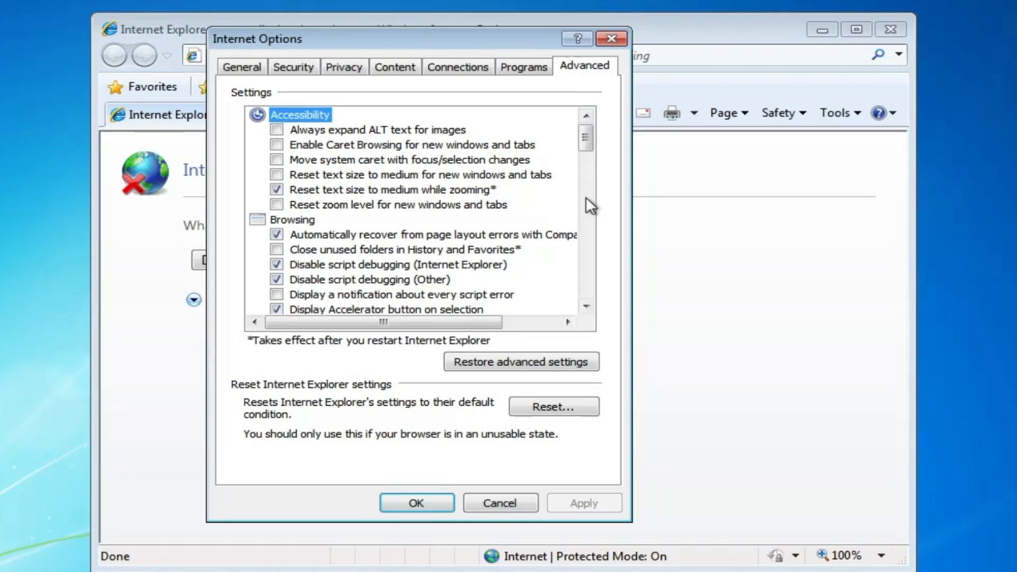
# Restore advanced settings, reset all Internet Explorer settings to defaults and close the reset report.
pyautogui.click(504, 362)
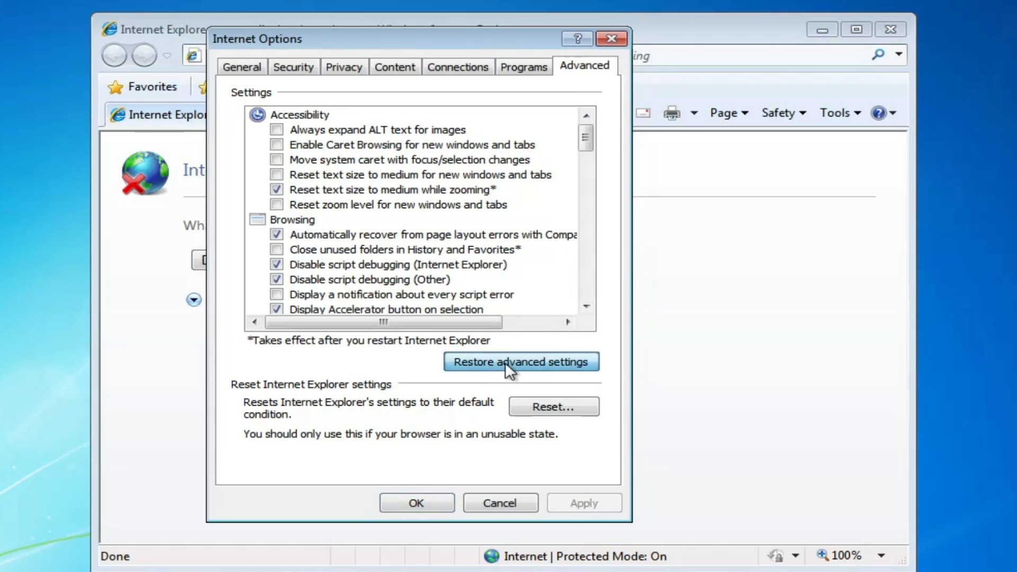
pyautogui.click(535, 404)
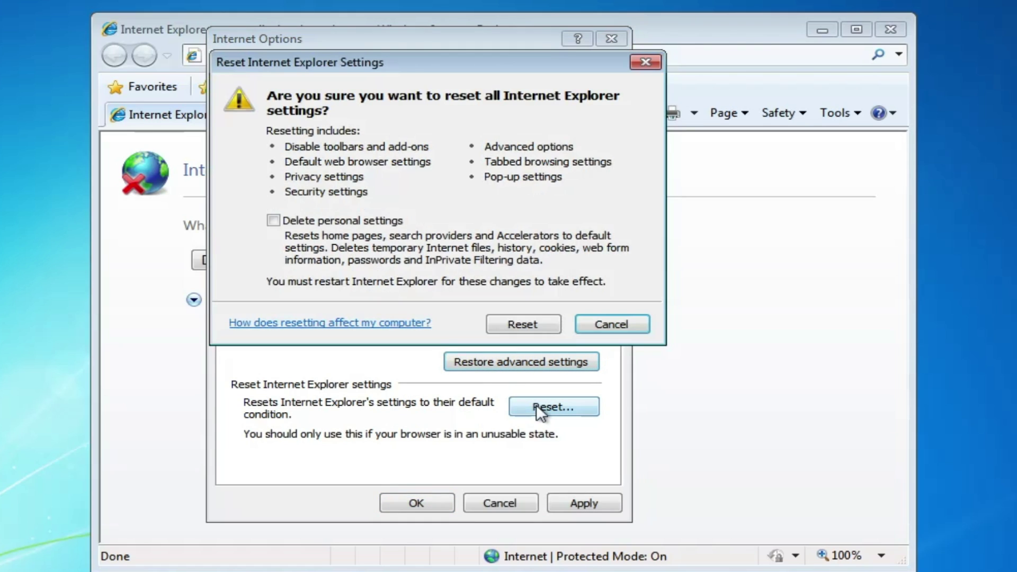
pyautogui.click(524, 324)
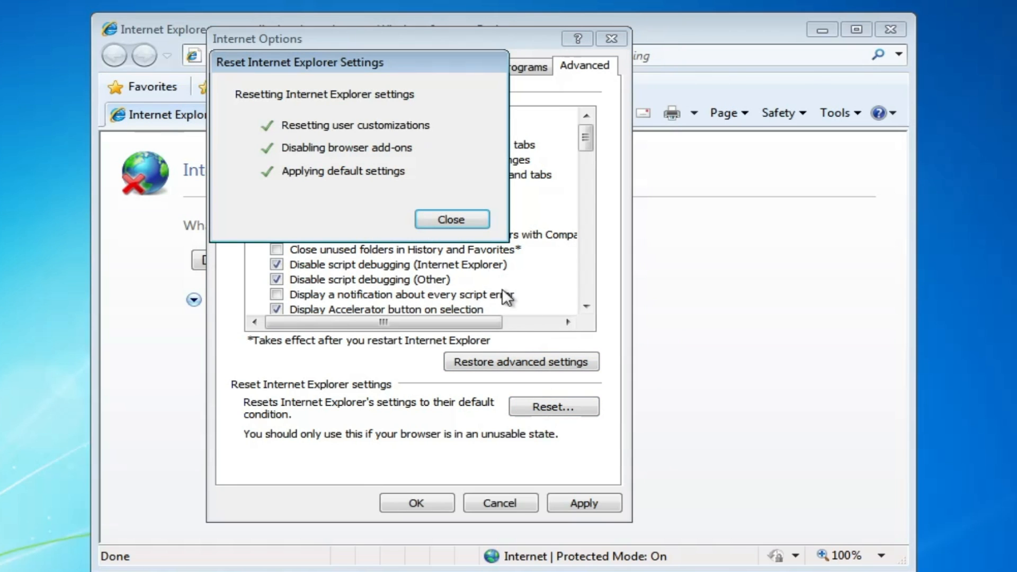
pyautogui.click(452, 219)
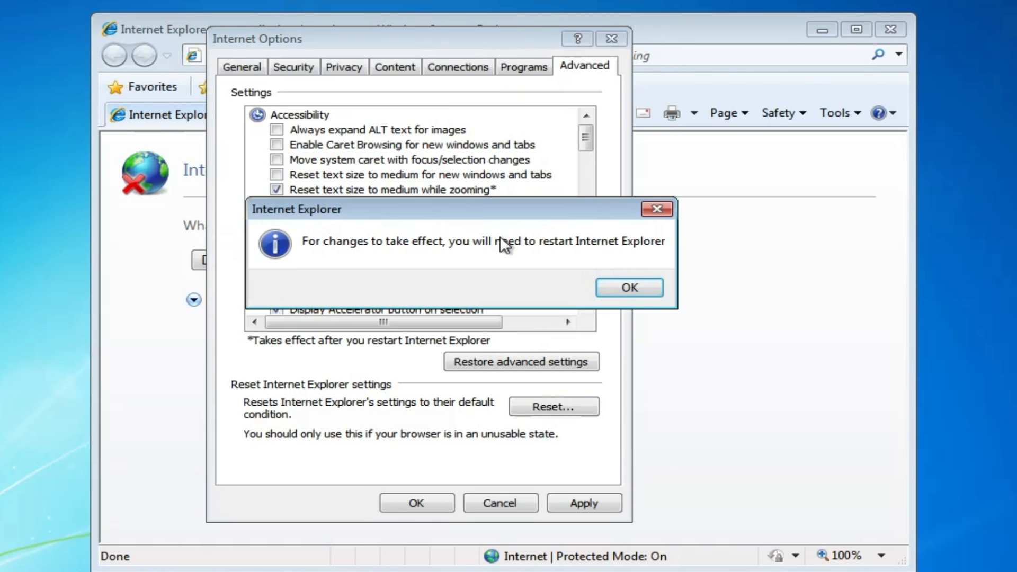
pyautogui.click(836, 114)
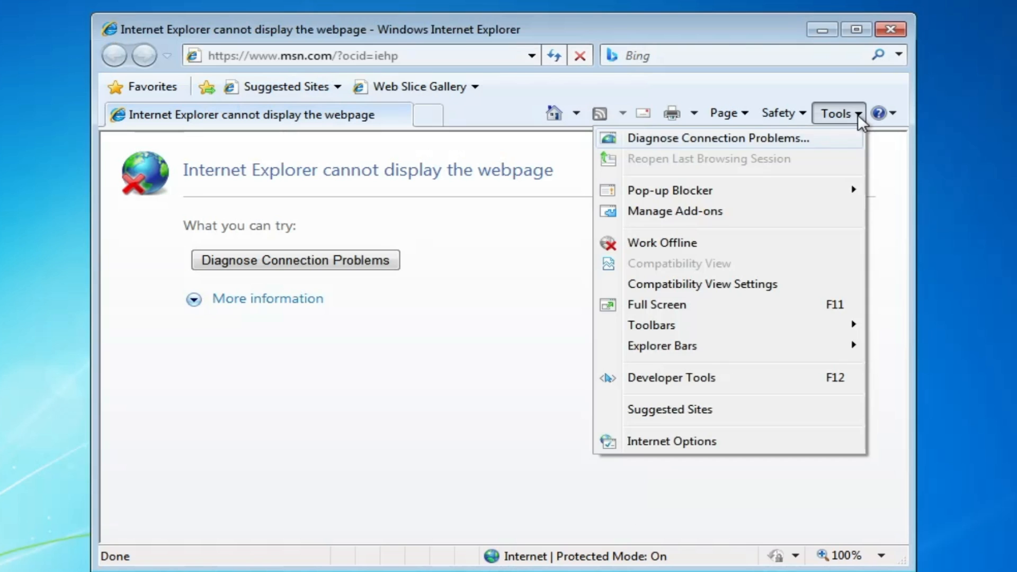
pyautogui.click(664, 440)
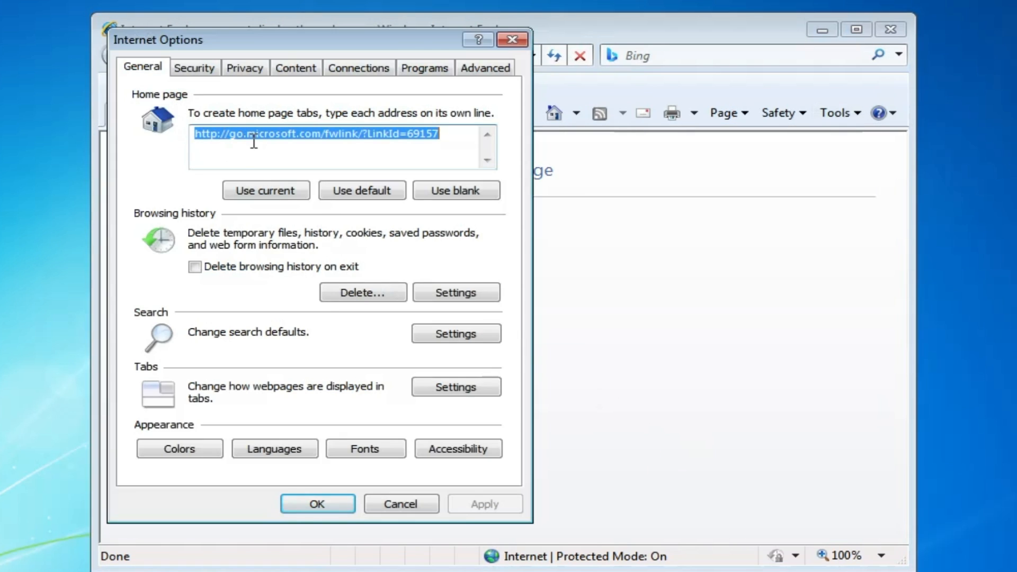
pyautogui.press('End')
pyautogui.press('BackSpace')
pyautogui.press('BackSpace')
pyautogui.press('BackSpace')
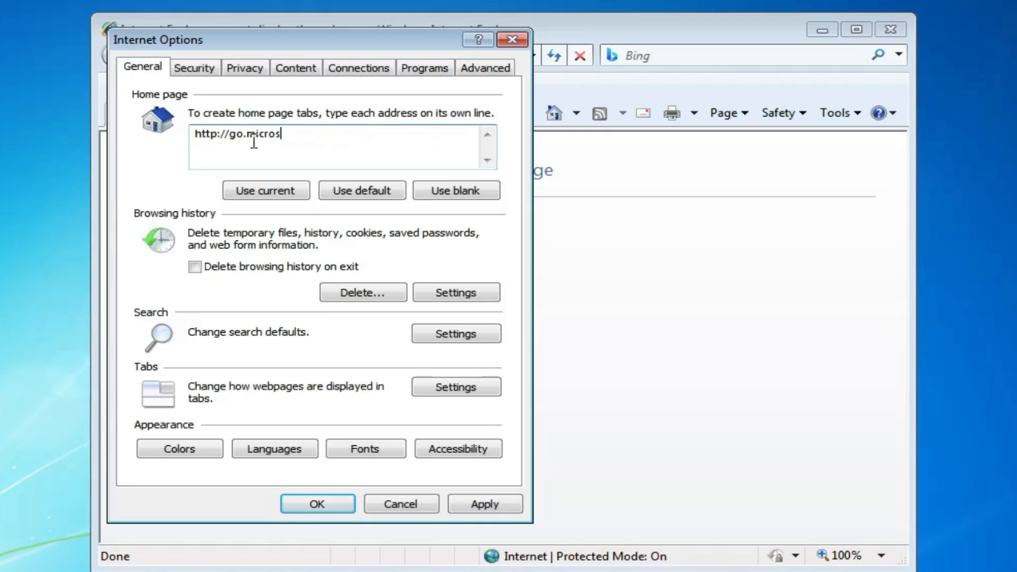
pyautogui.press('BackSpace')
pyautogui.press('BackSpace')
pyautogui.press('BackSpace')
pyautogui.write('ww')
pyautogui.write('w.goo')
pyautogui.write('gle.com')
pyautogui.click(489, 504)
pyautogui.click(332, 502)
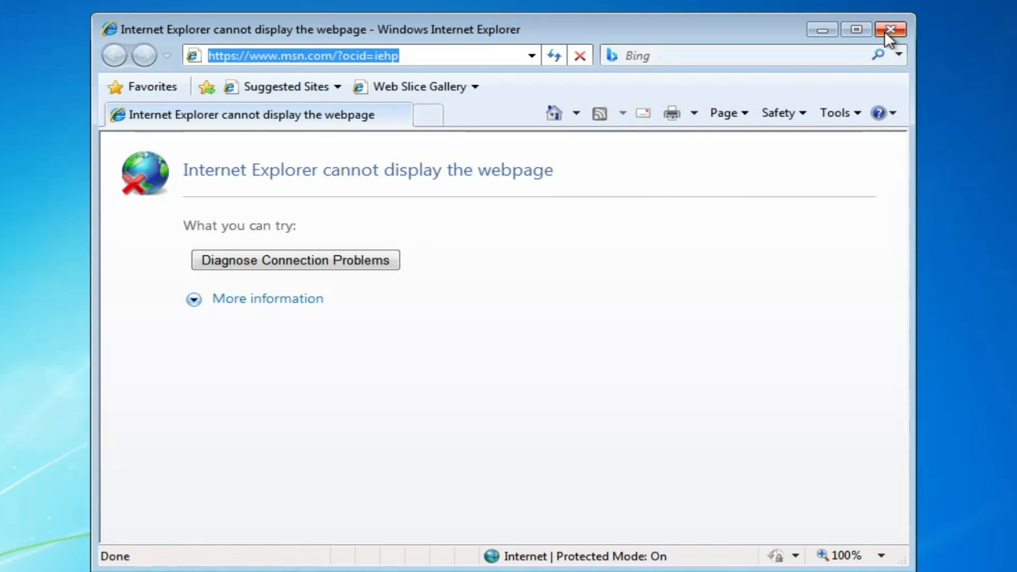
# Relaunch Internet Explorer onto the Google home page and search Google for 'google chrome'.
pyautogui.click(888, 30)
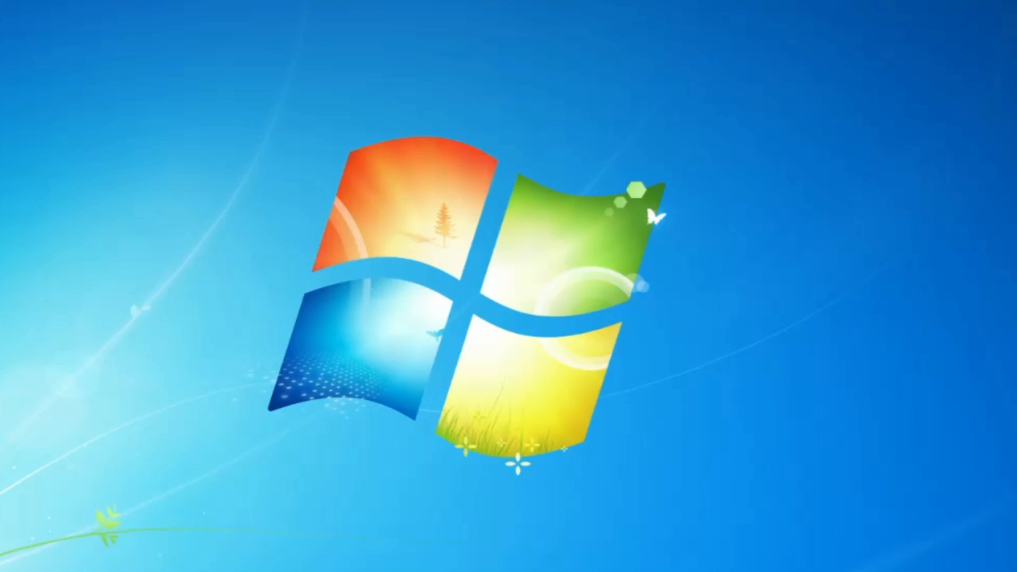
pyautogui.press('super')
pyautogui.press('Return')
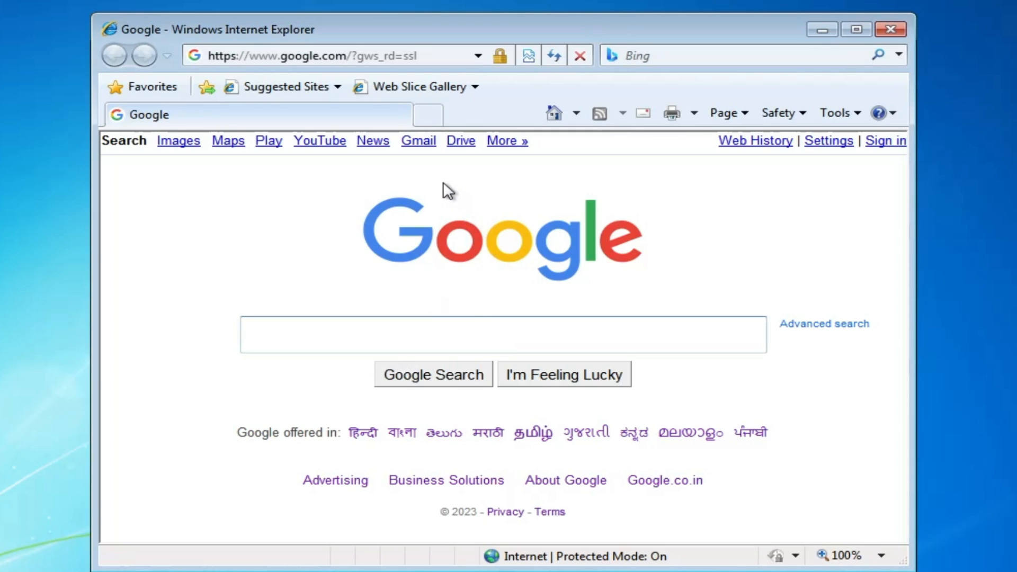
pyautogui.scroll(-1, 448, 204)
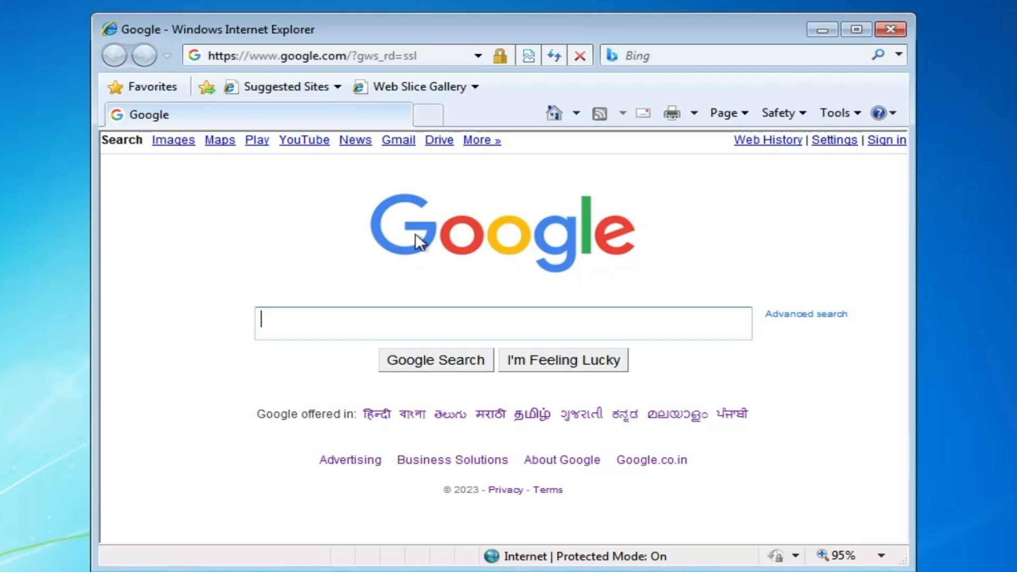
pyautogui.write('goog;')
pyautogui.press('BackSpace')
pyautogui.write('le ')
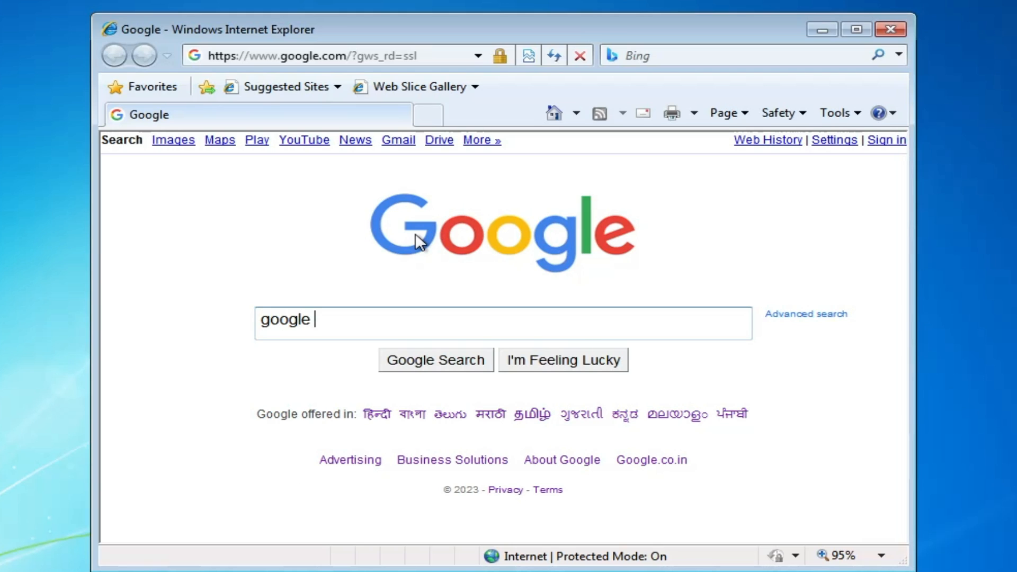
pyautogui.write('chrome')
pyautogui.press('Return')
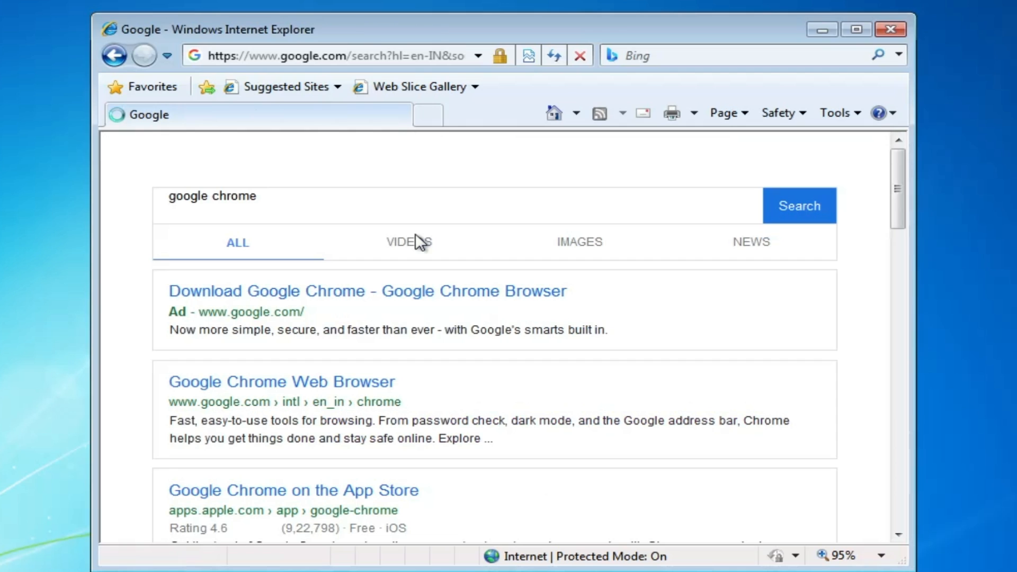
pyautogui.scroll(-2, 398, 270)
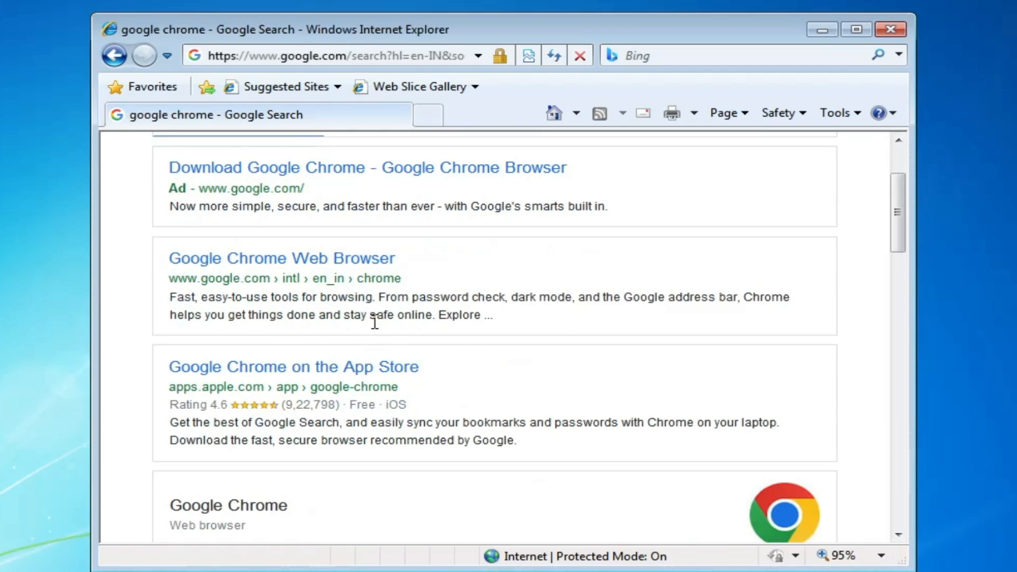
pyautogui.scroll(-2, 373, 322)
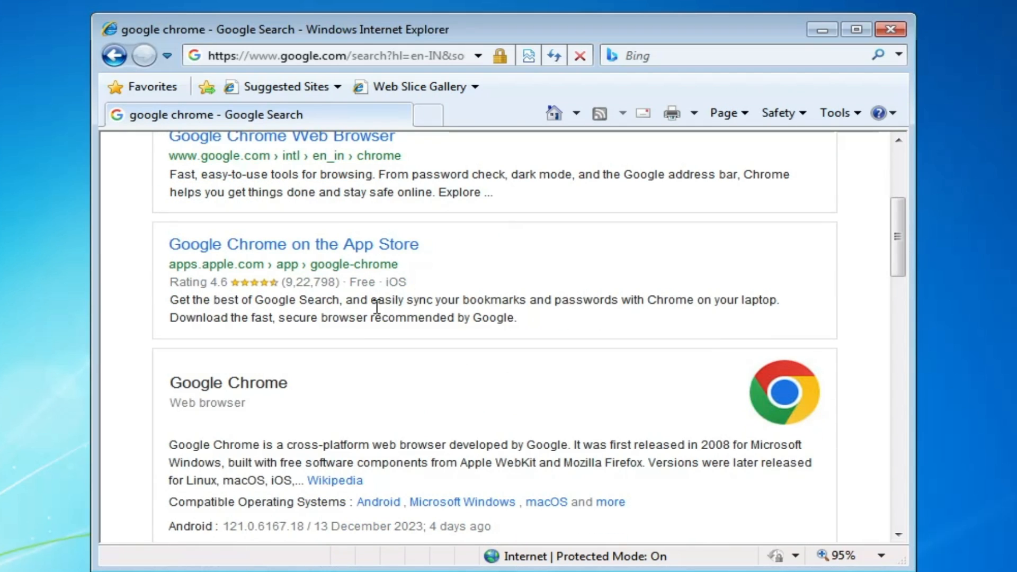